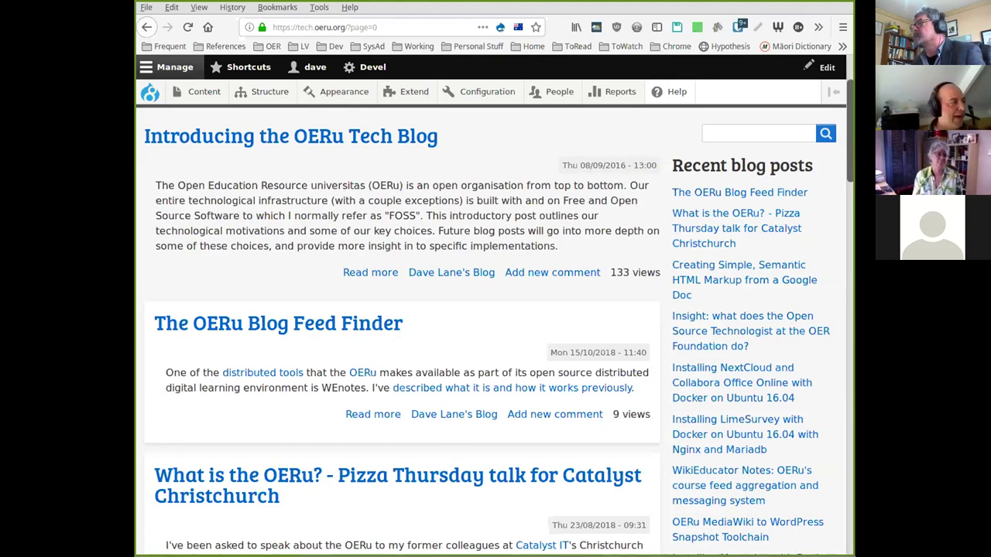
Look through the post summaries listed on the OERu Tech Blog front page, from the introduction to the installation guides.
{"action": "scroll", "coordinate": [742, 434], "scroll_direction": "down", "scroll_amount": 3}
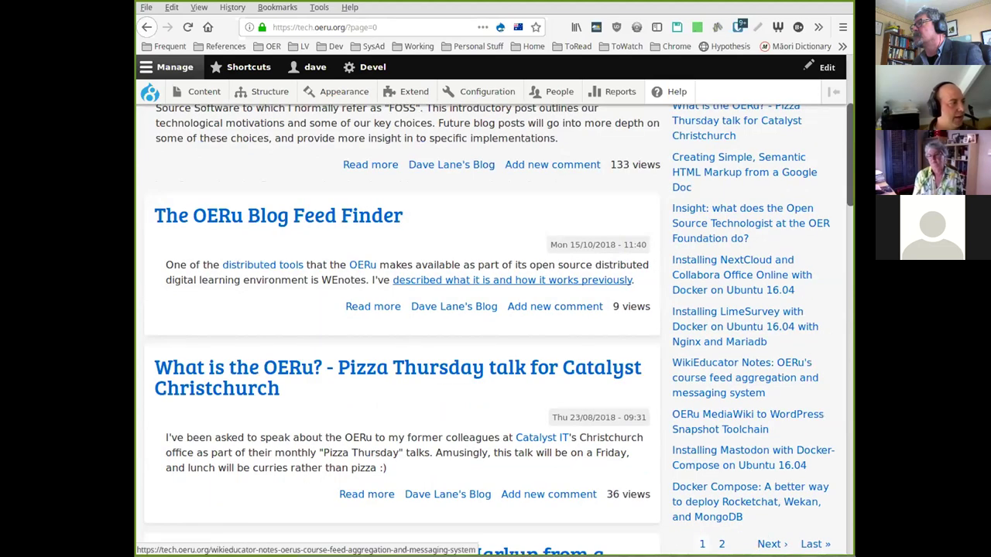
{"action": "scroll", "coordinate": [742, 433], "scroll_direction": "up", "scroll_amount": 3}
{"action": "scroll", "coordinate": [387, 306], "scroll_direction": "down", "scroll_amount": 5}
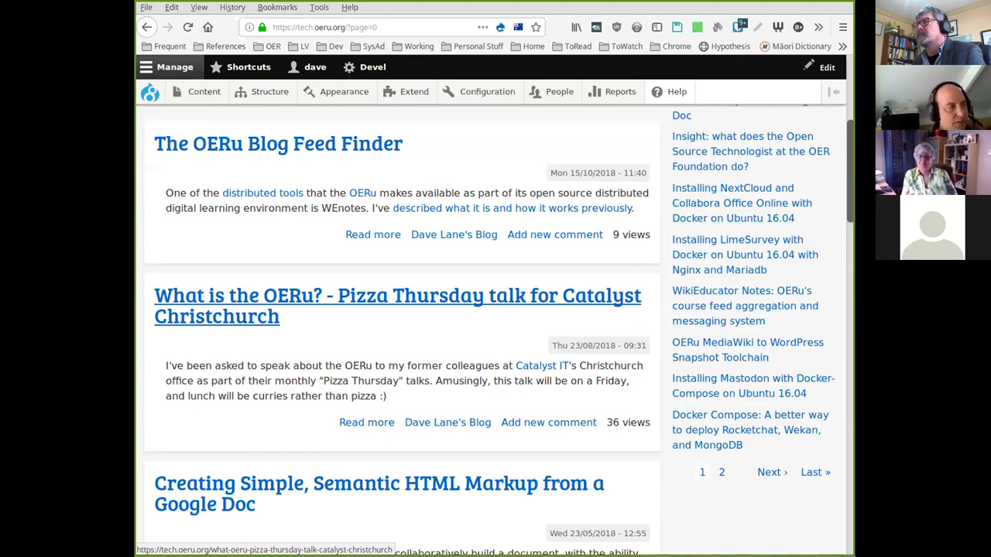
{"action": "scroll", "coordinate": [387, 305], "scroll_direction": "down", "scroll_amount": 2}
{"action": "scroll", "coordinate": [387, 305], "scroll_direction": "down", "scroll_amount": 8}
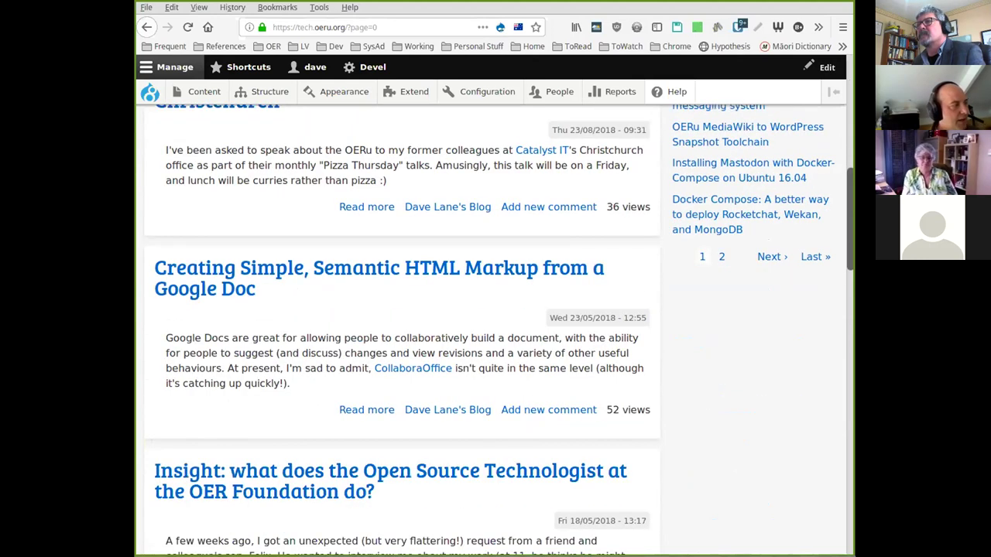
{"action": "scroll", "coordinate": [402, 333], "scroll_direction": "down", "scroll_amount": 4}
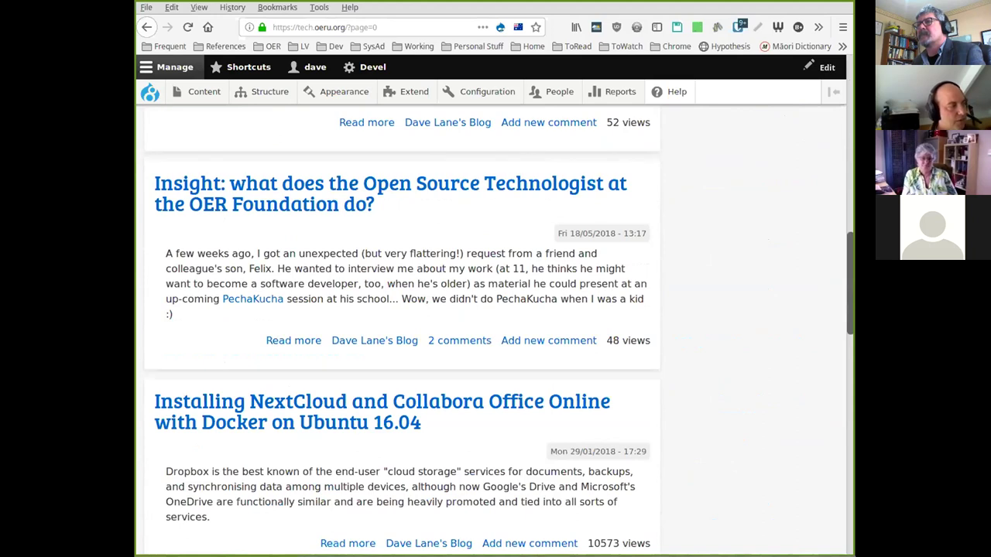
{"action": "scroll", "coordinate": [387, 305], "scroll_direction": "down", "scroll_amount": 3}
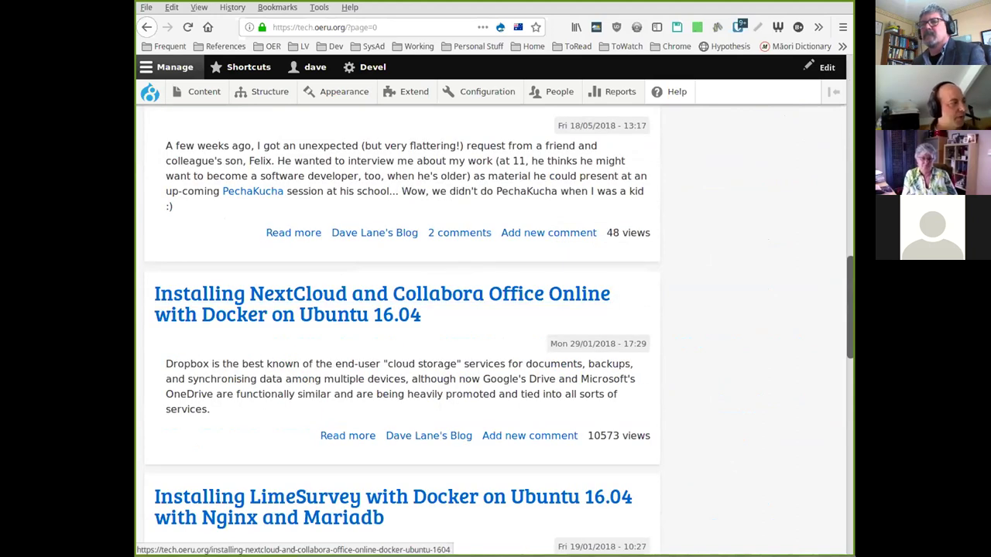
{"action": "scroll", "coordinate": [387, 306], "scroll_direction": "down", "scroll_amount": 4}
{"action": "scroll", "coordinate": [402, 329], "scroll_direction": "up", "scroll_amount": 10}
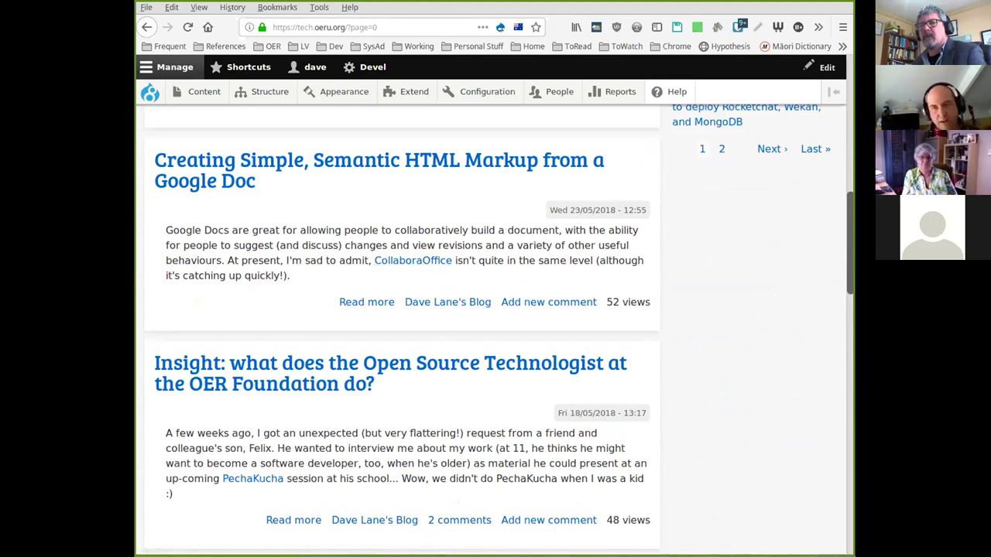
{"action": "scroll", "coordinate": [402, 328], "scroll_direction": "up", "scroll_amount": 4}
{"action": "scroll", "coordinate": [401, 329], "scroll_direction": "up", "scroll_amount": 6}
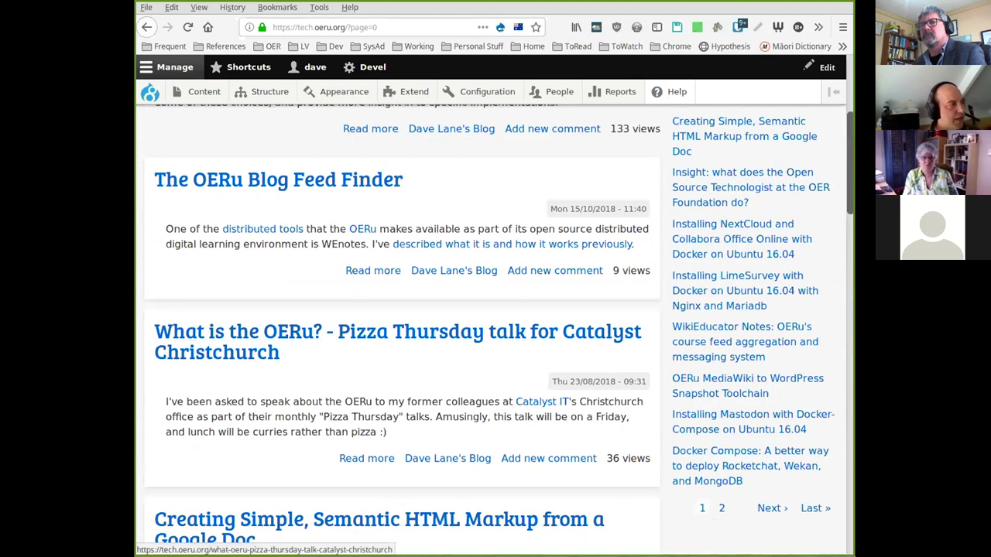
{"action": "scroll", "coordinate": [401, 329], "scroll_direction": "up", "scroll_amount": 6}
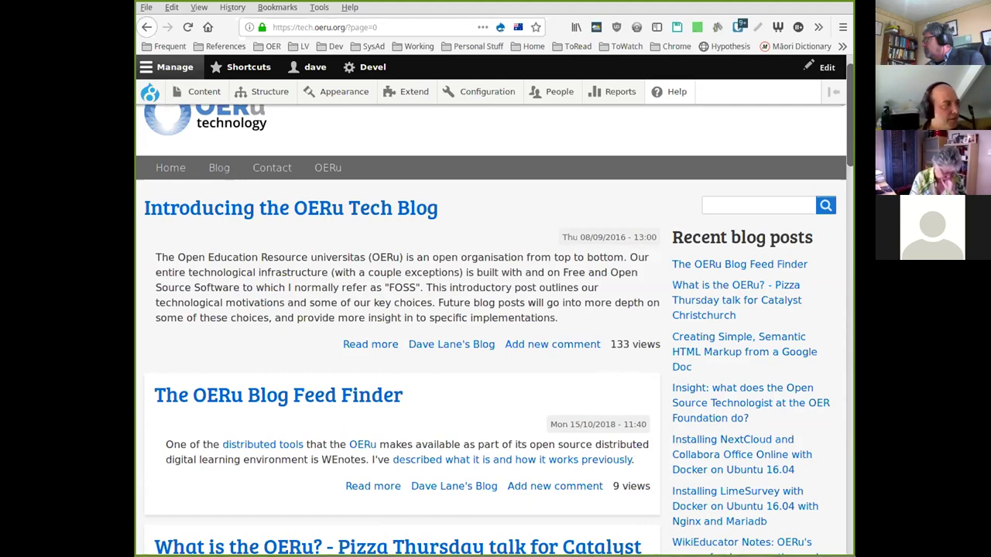
Copy the link address of the blog post "The OERu Blog Feed Finder".
{"action": "scroll", "coordinate": [279, 364], "scroll_direction": "down", "scroll_amount": 1}
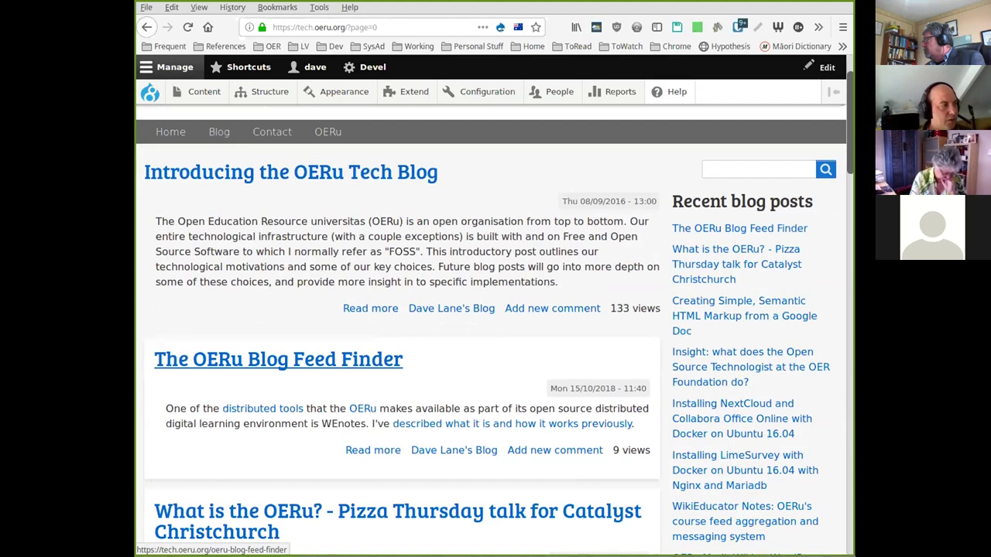
{"action": "right_click", "coordinate": [335, 360]}
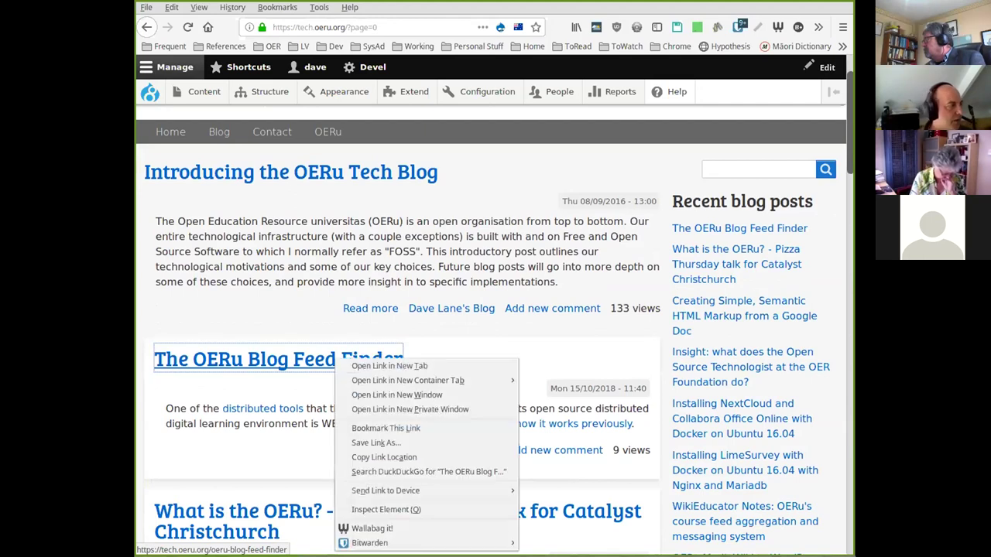
{"action": "left_click", "coordinate": [384, 457]}
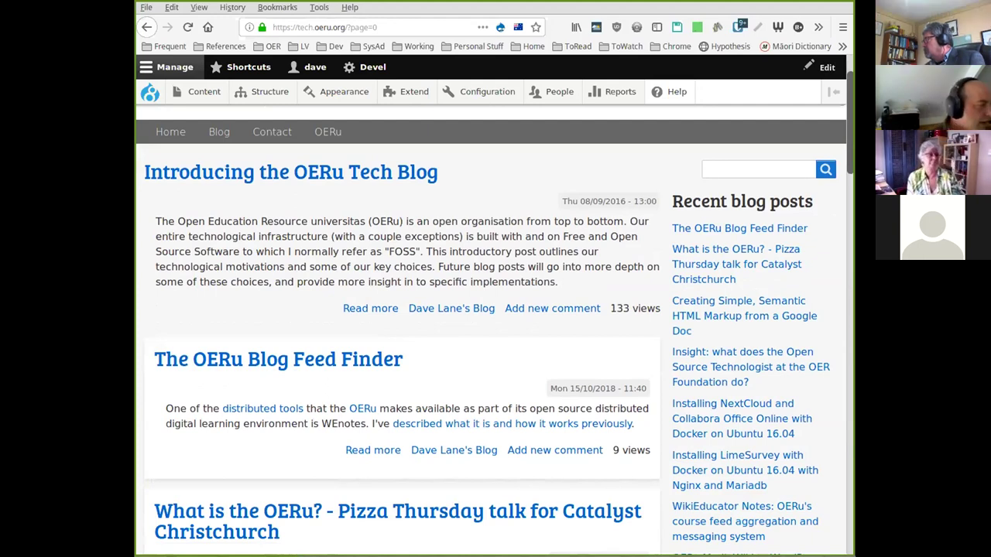
Switch to the Blog Feed Finder page and submit tech.oeru.org as the blog address.
{"action": "key", "text": "Tab"}
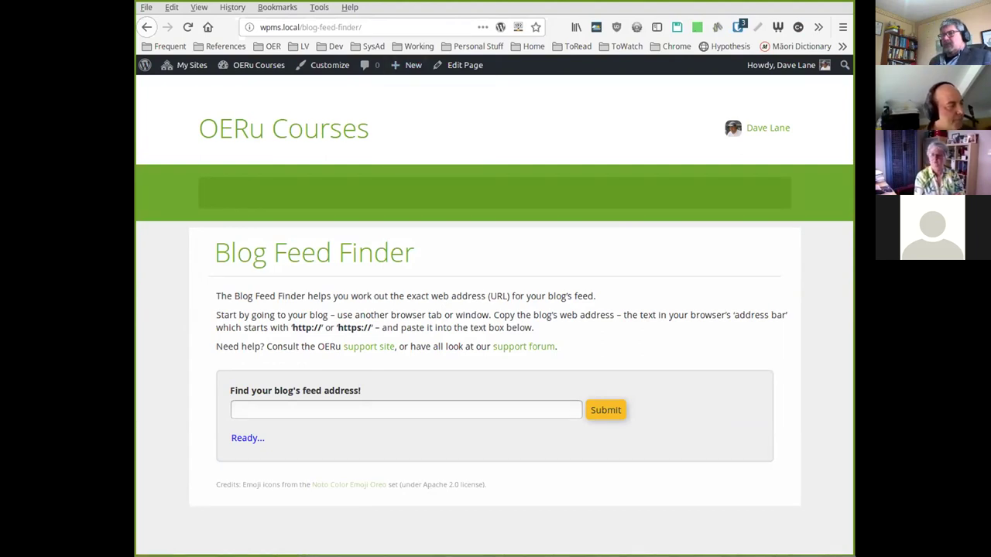
{"action": "left_click", "coordinate": [235, 410]}
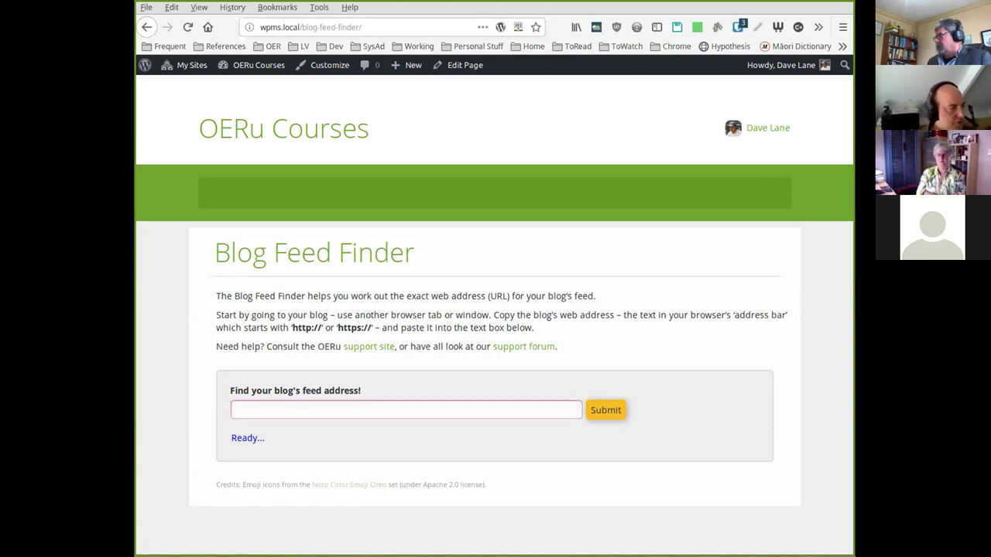
{"action": "type", "text": "tech"}
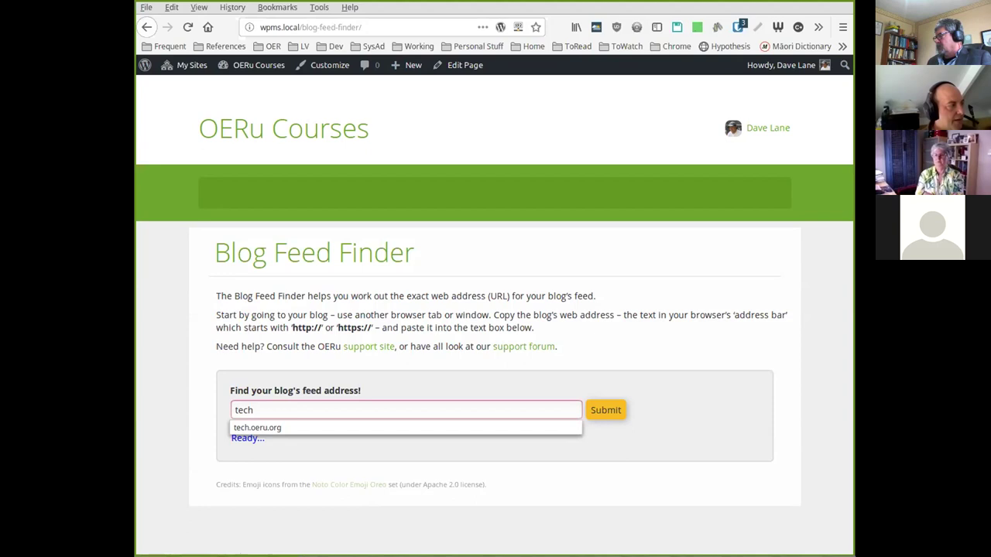
{"action": "type", "text": "."}
{"action": "key", "text": "Down"}
{"action": "key", "text": "Return"}
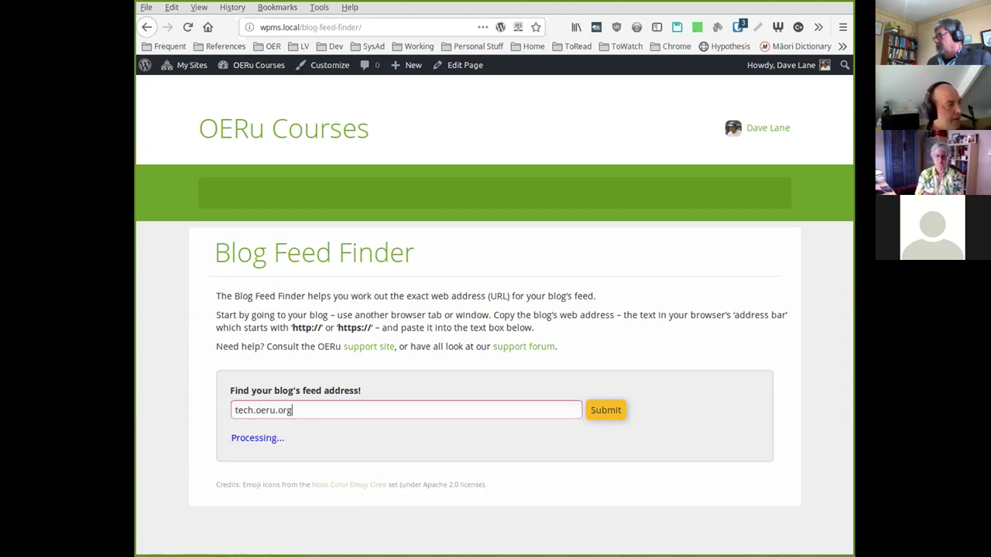
{"action": "key", "text": "BackSpace"}
{"action": "key", "text": "BackSpace"}
{"action": "key", "text": "BackSpace"}
{"action": "key", "text": "BackSpace"}
{"action": "key", "text": "BackSpace"}
{"action": "key", "text": "BackSpace"}
{"action": "key", "text": "BackSpace"}
{"action": "key", "text": "BackSpace"}
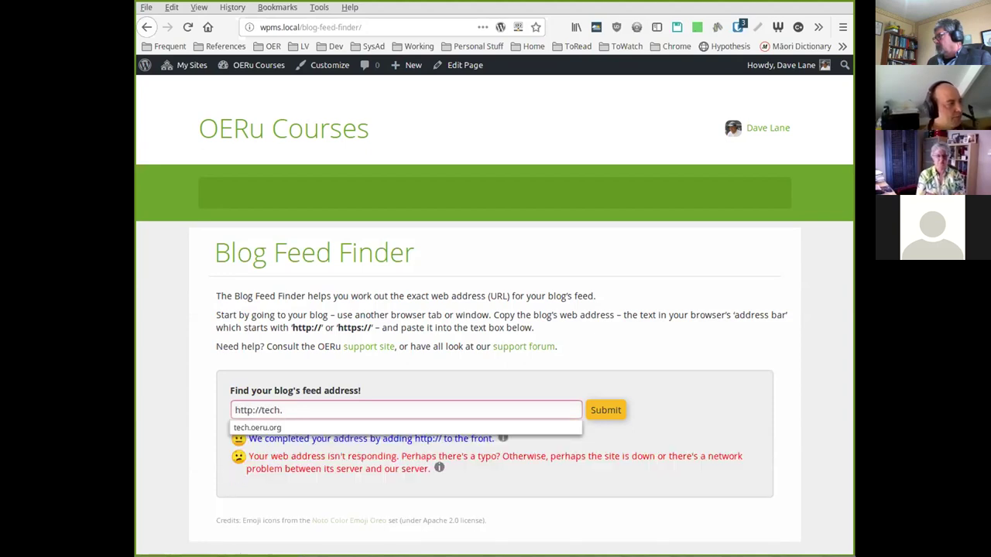
{"action": "key", "text": "Escape"}
{"action": "type", "text": "oeru.org/"}
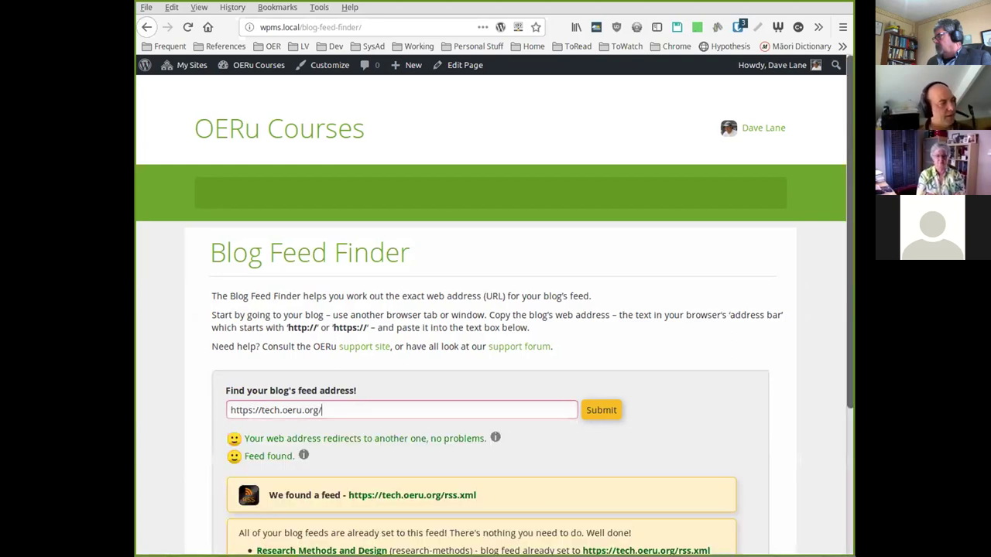
Examine the feed search results, including the course site list and the details behind the redirect and feed messages.
{"action": "scroll", "coordinate": [496, 309], "scroll_direction": "down", "scroll_amount": 3}
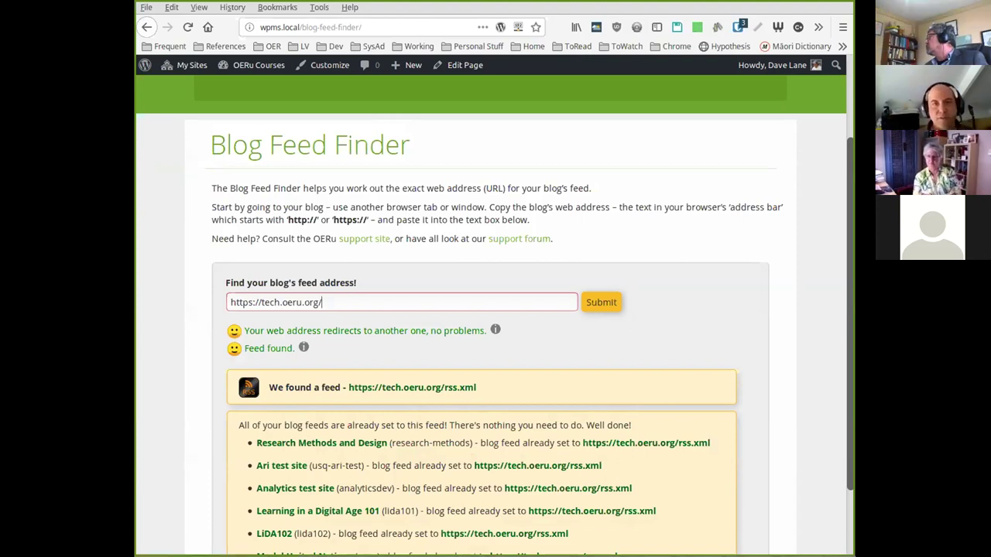
{"action": "scroll", "coordinate": [493, 316], "scroll_direction": "down", "scroll_amount": 2}
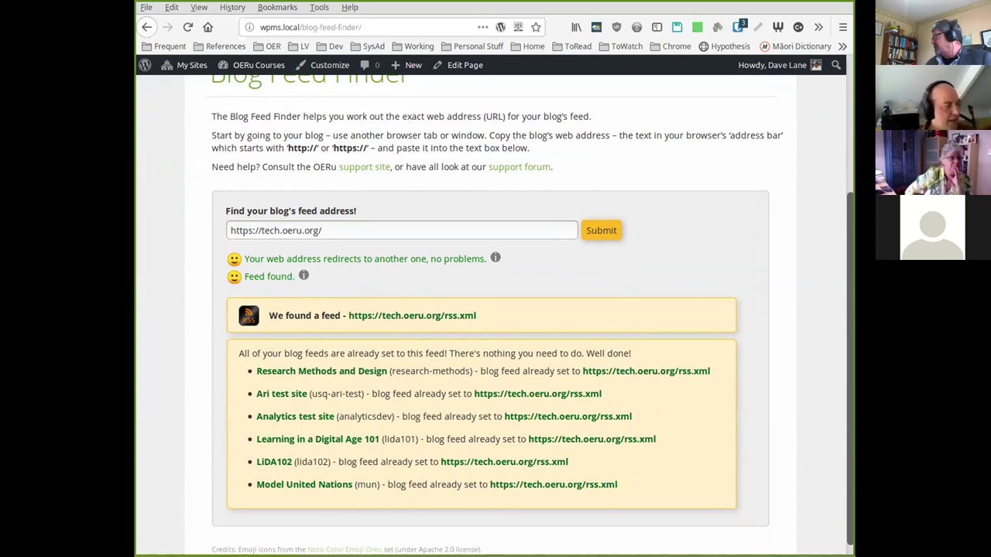
{"action": "left_click", "coordinate": [401, 230]}
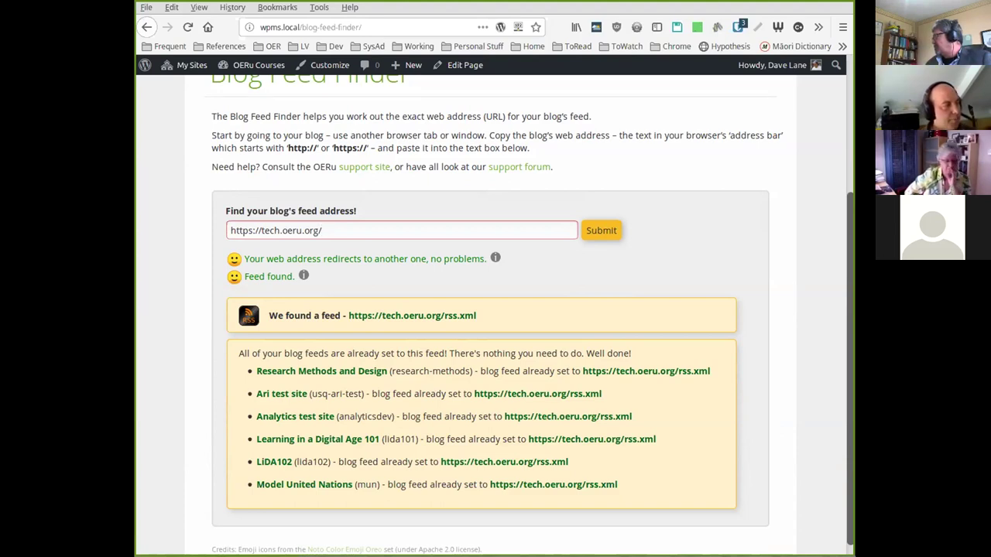
{"action": "scroll", "coordinate": [528, 315], "scroll_direction": "down", "scroll_amount": 1}
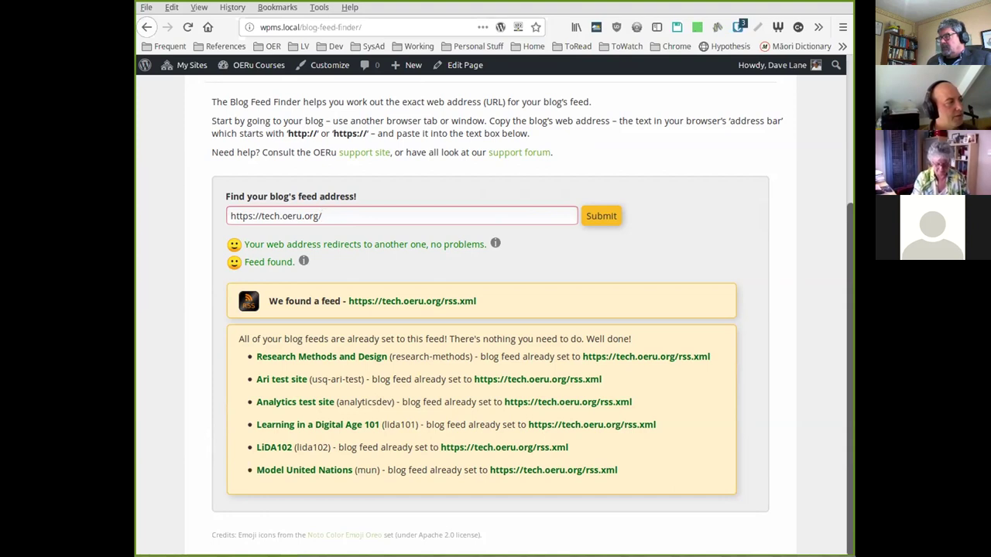
{"action": "left_click_drag", "start_coordinate": [267, 244], "coordinate": [320, 244]}
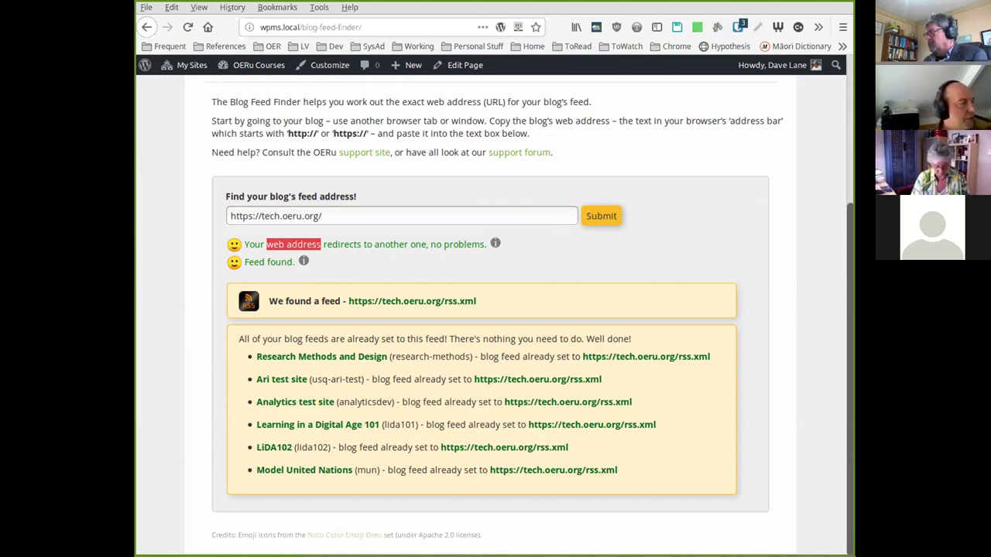
{"action": "mouse_move", "coordinate": [495, 243]}
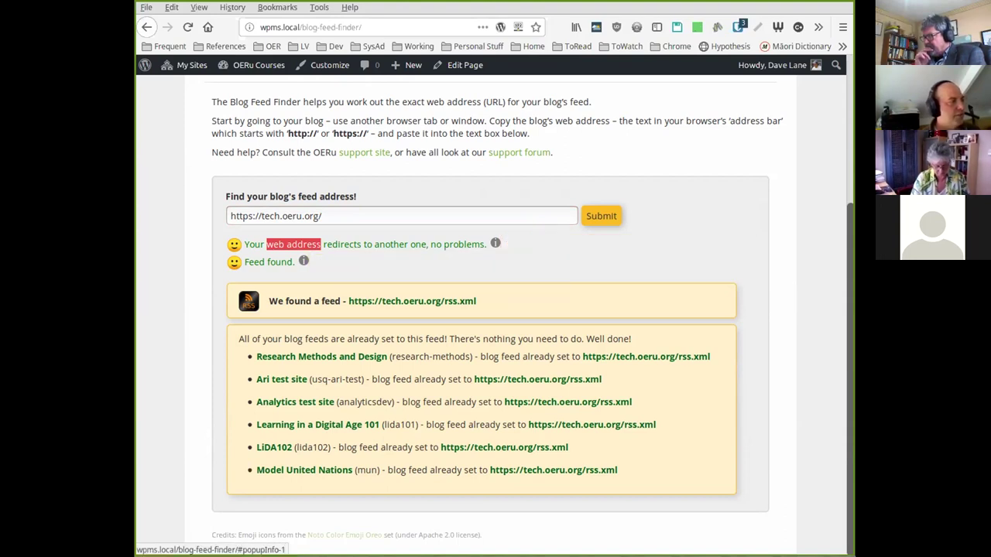
{"action": "mouse_move", "coordinate": [303, 261]}
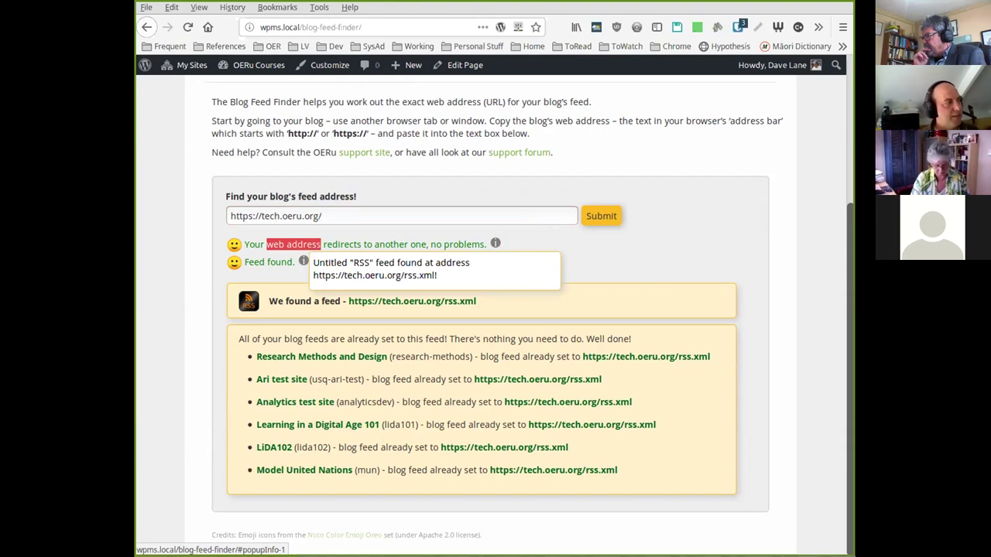
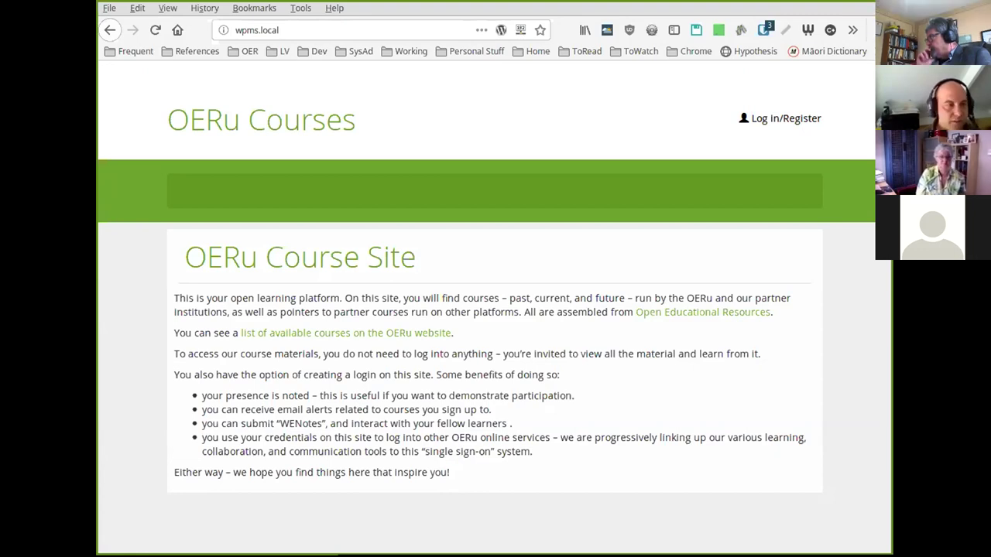
Open the new account registration form on the OERu course site and review its fields.
{"action": "left_click", "coordinate": [786, 118]}
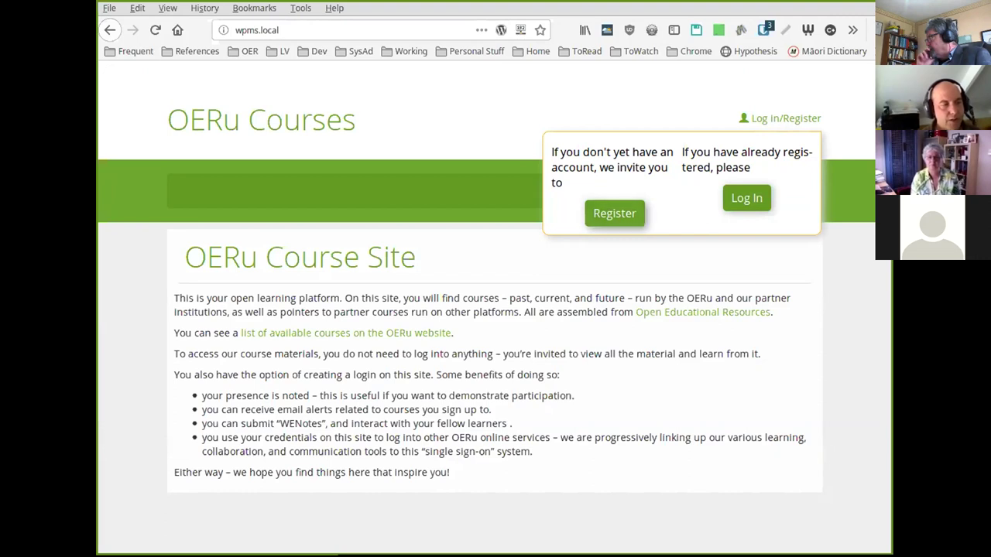
{"action": "left_click", "coordinate": [614, 213]}
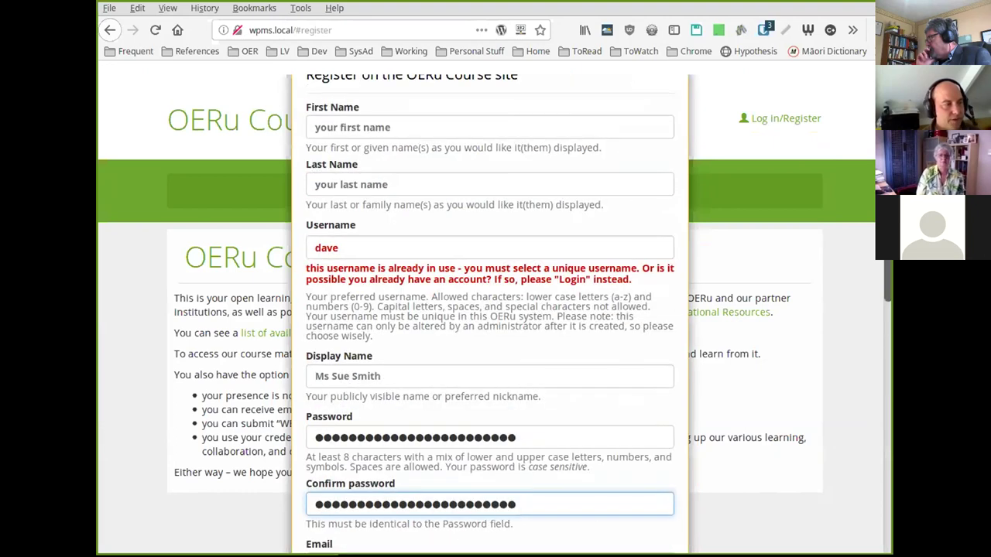
{"action": "scroll", "coordinate": [489, 309], "scroll_direction": "down", "scroll_amount": 4}
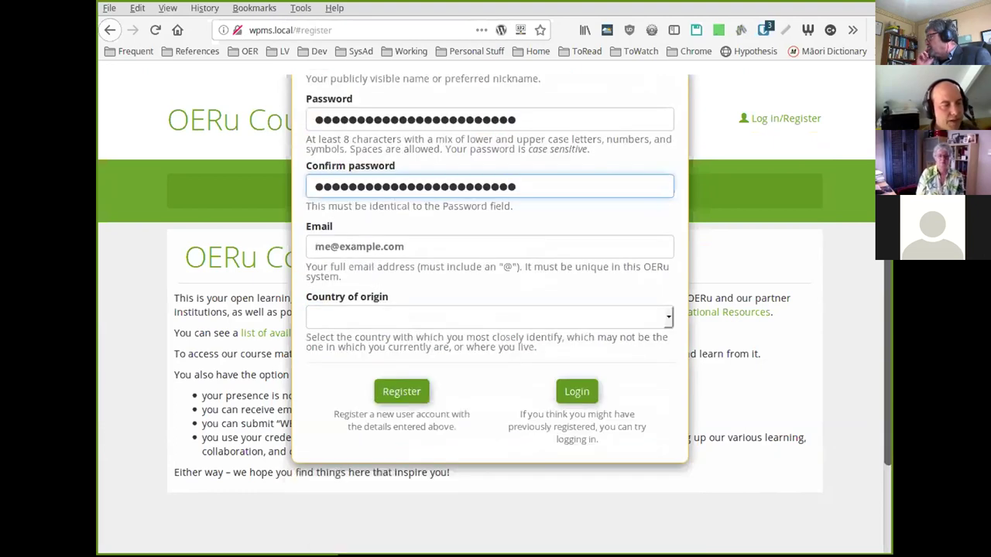
{"action": "scroll", "coordinate": [489, 309], "scroll_direction": "up", "scroll_amount": 4}
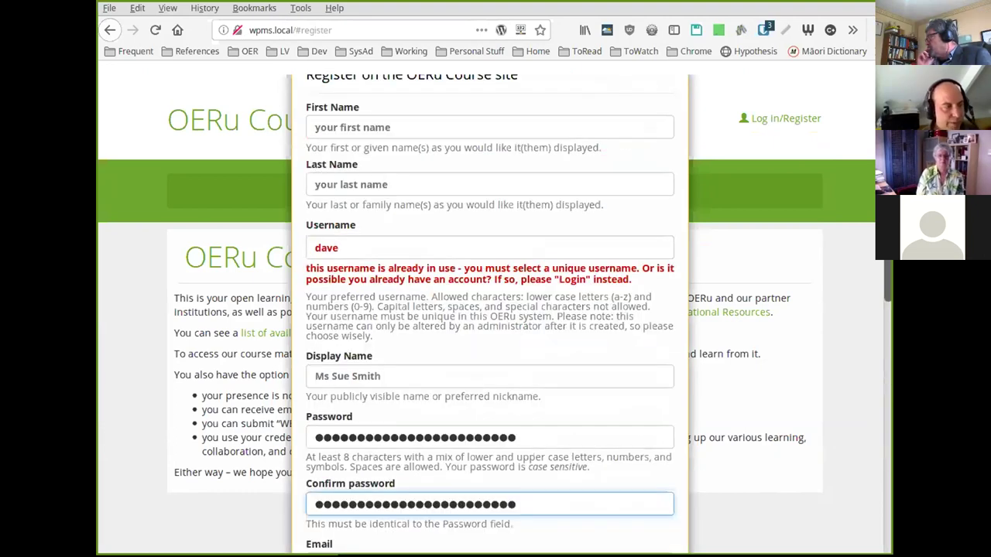
{"action": "scroll", "coordinate": [489, 309], "scroll_direction": "down", "scroll_amount": 2}
{"action": "scroll", "coordinate": [489, 310], "scroll_direction": "up", "scroll_amount": 2}
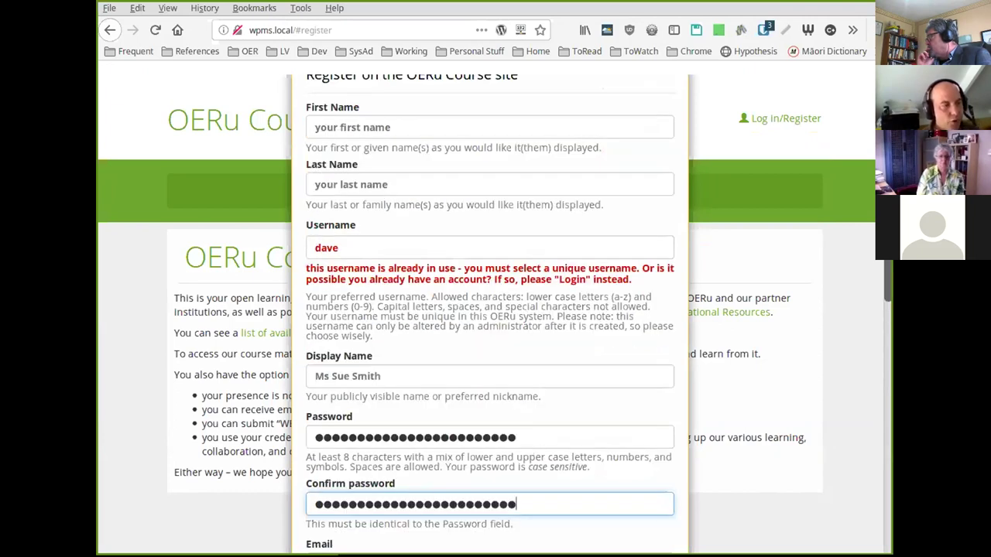
{"action": "scroll", "coordinate": [489, 310], "scroll_direction": "down", "scroll_amount": 3}
{"action": "scroll", "coordinate": [489, 309], "scroll_direction": "up", "scroll_amount": 3}
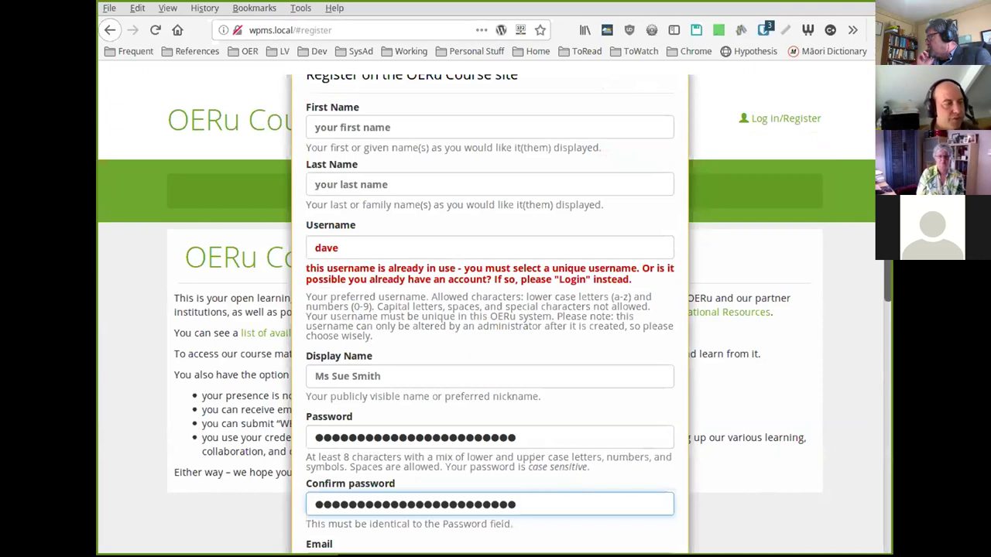
Inspect the first name and username fields, including the username validation, and the remaining fields down to country of origin.
{"action": "left_click", "coordinate": [489, 127]}
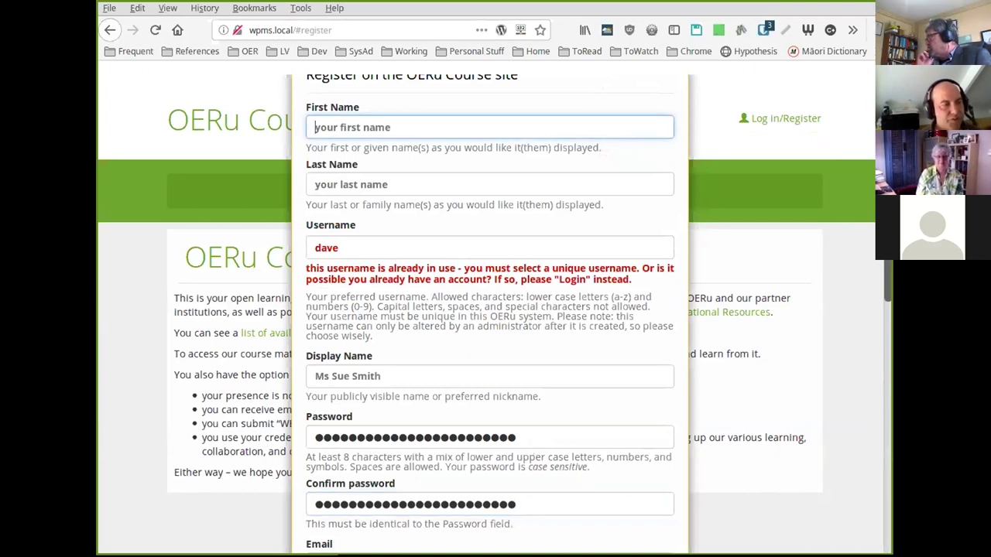
{"action": "left_click", "coordinate": [489, 248]}
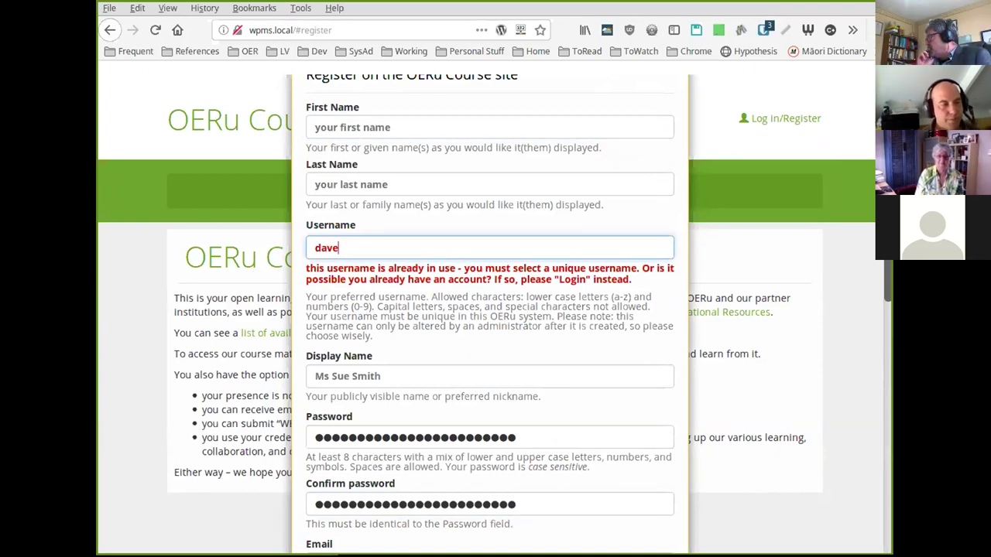
{"action": "scroll", "coordinate": [490, 310], "scroll_direction": "down", "scroll_amount": 2}
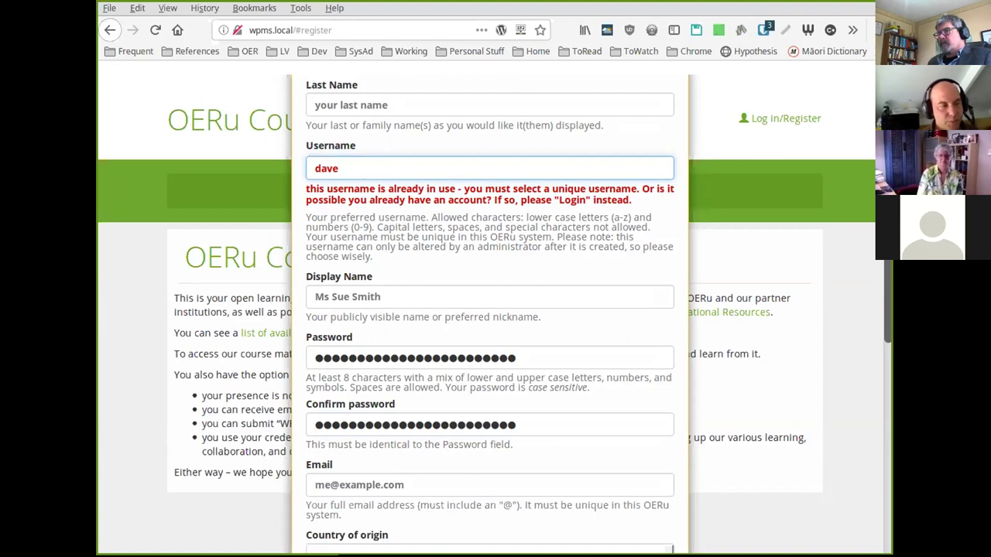
{"action": "scroll", "coordinate": [489, 310], "scroll_direction": "down", "scroll_amount": 2}
{"action": "scroll", "coordinate": [489, 310], "scroll_direction": "down", "scroll_amount": 2}
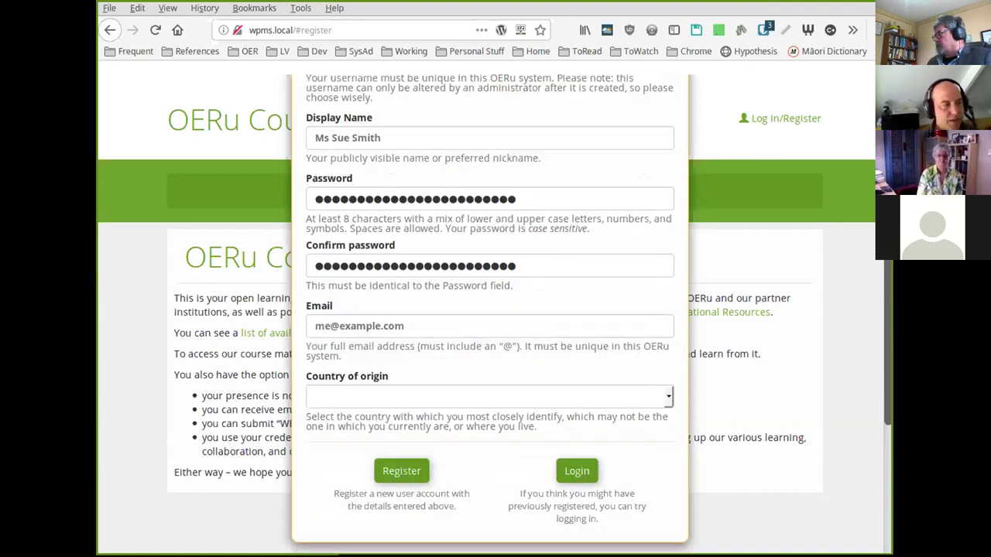
Review the rest of the registration form, from the username rules through the password, email and country of origin fields to the Register and Login options.
{"action": "scroll", "coordinate": [489, 309], "scroll_direction": "down", "scroll_amount": 2}
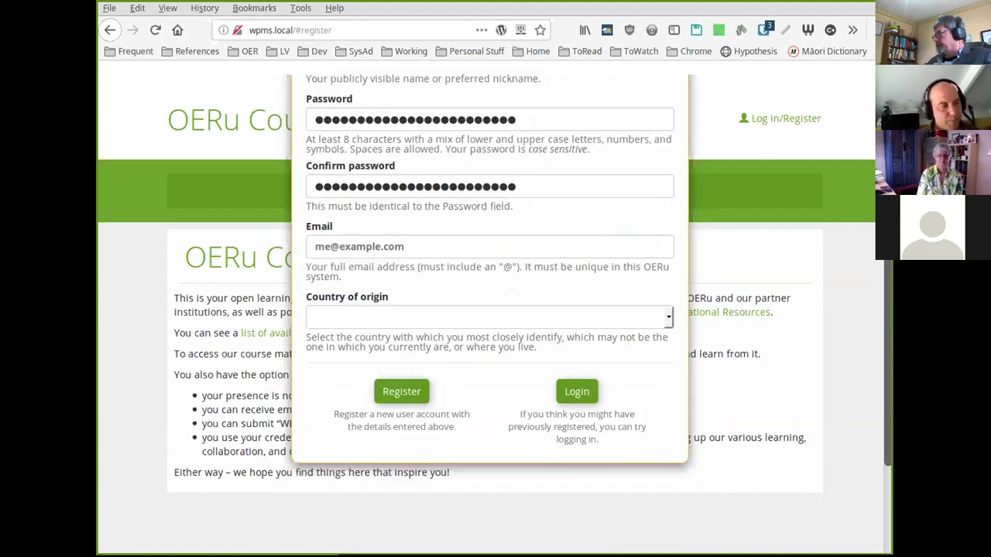
{"action": "scroll", "coordinate": [489, 309], "scroll_direction": "down", "scroll_amount": 2}
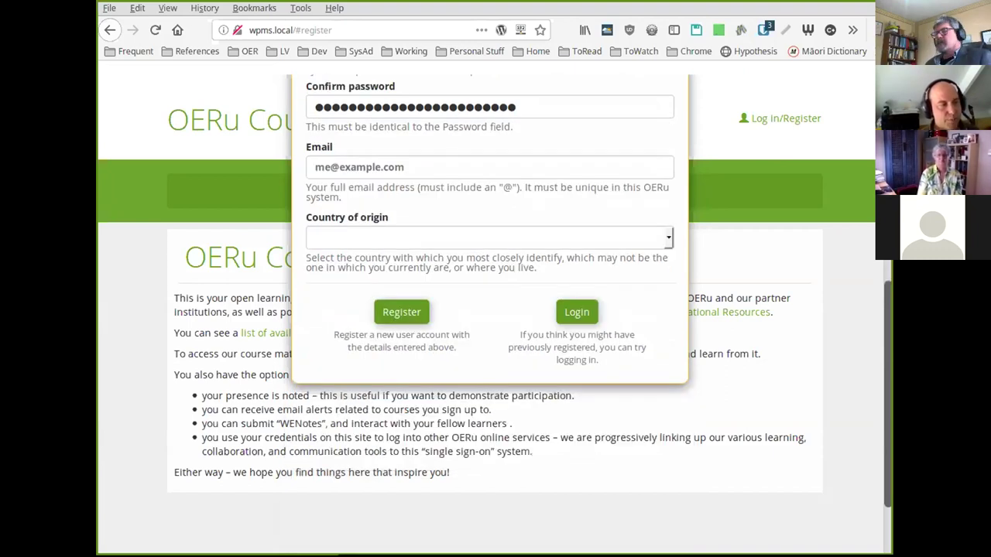
{"action": "left_click", "coordinate": [489, 238]}
{"action": "scroll", "coordinate": [489, 238], "scroll_direction": "down", "scroll_amount": 2}
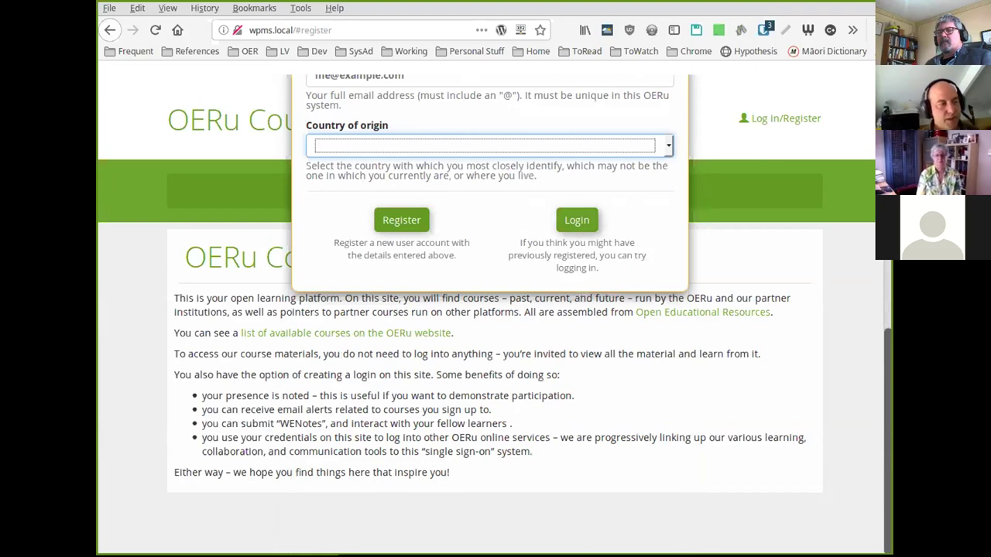
{"action": "scroll", "coordinate": [489, 309], "scroll_direction": "up", "scroll_amount": 4}
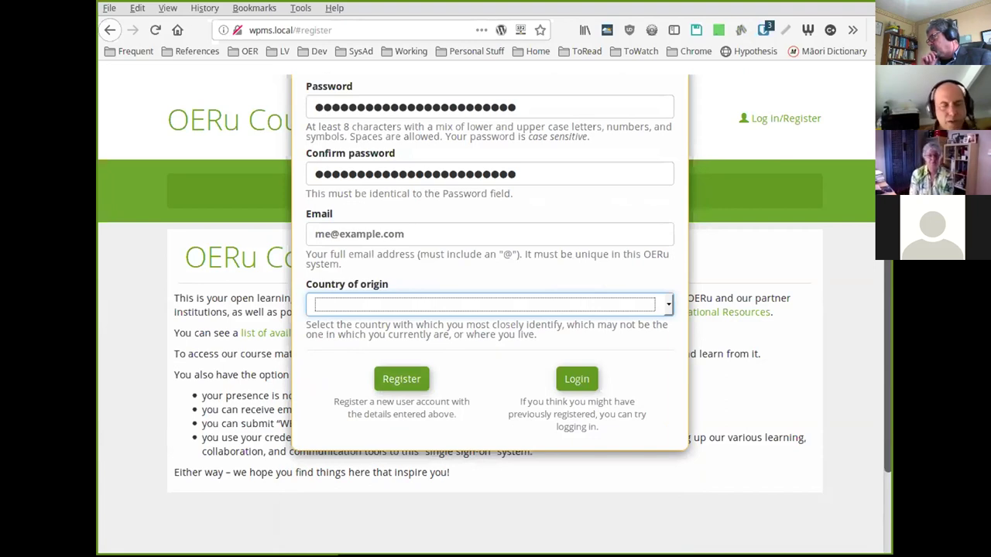
{"action": "scroll", "coordinate": [489, 310], "scroll_direction": "up", "scroll_amount": 4}
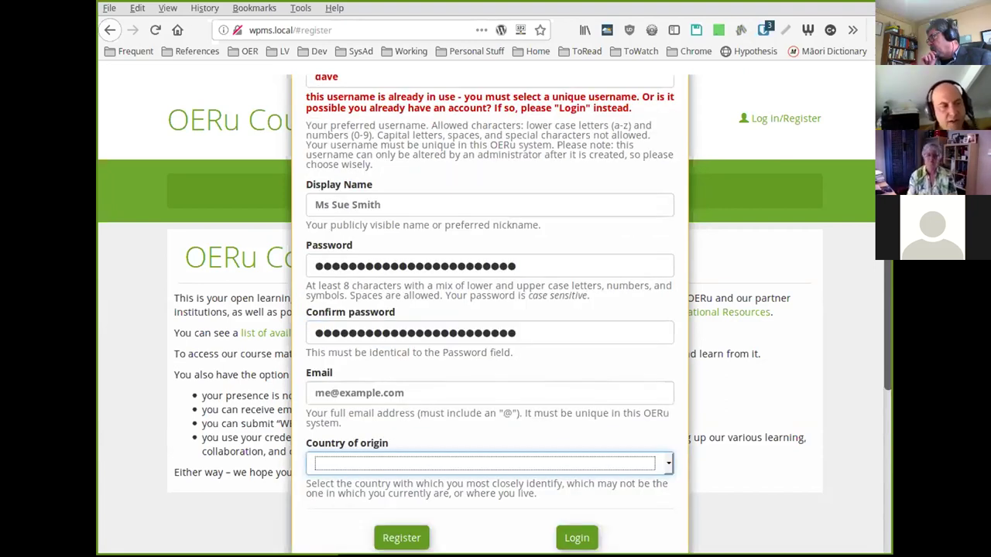
{"action": "scroll", "coordinate": [489, 310], "scroll_direction": "up", "scroll_amount": 4}
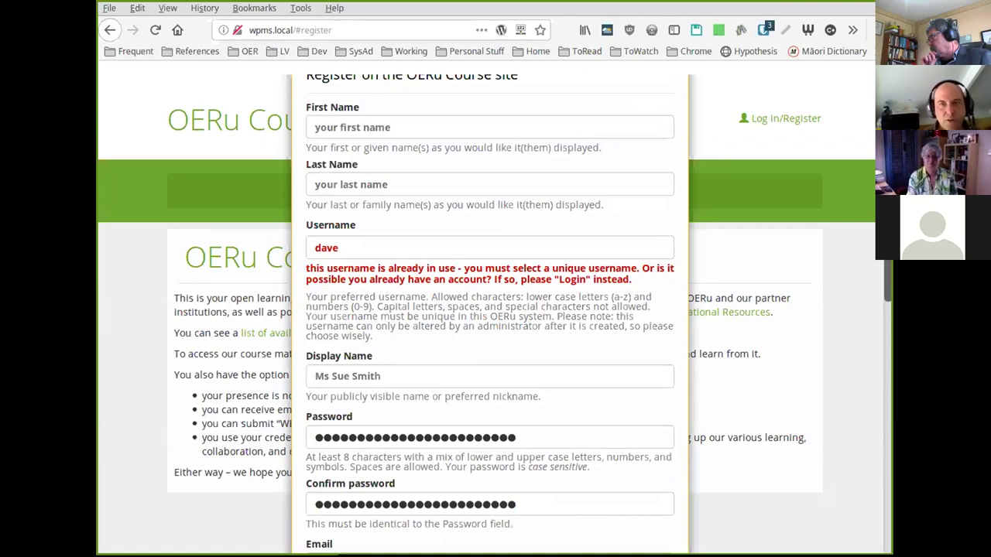
{"action": "scroll", "coordinate": [489, 310], "scroll_direction": "down", "scroll_amount": 2}
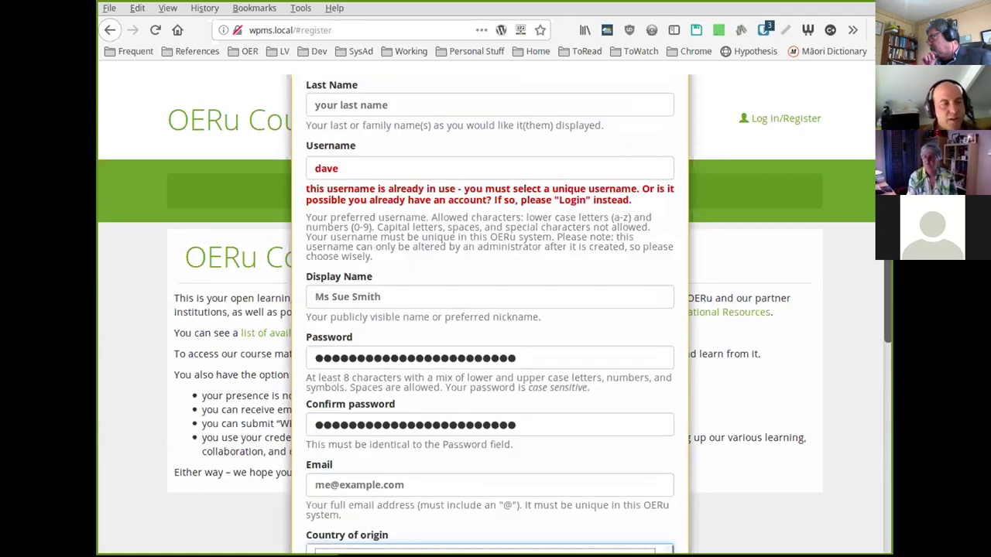
{"action": "scroll", "coordinate": [489, 309], "scroll_direction": "down", "scroll_amount": 1}
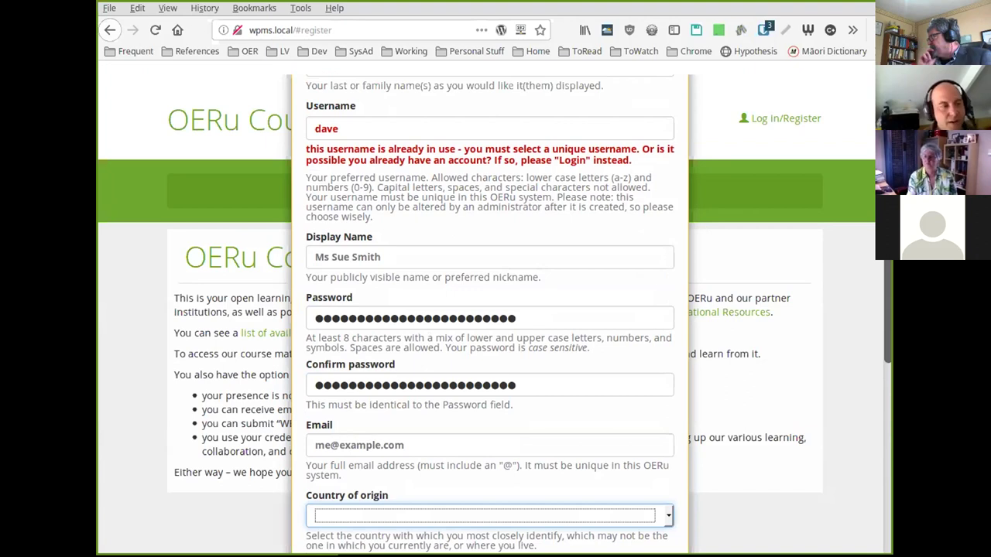
{"action": "scroll", "coordinate": [489, 310], "scroll_direction": "down", "scroll_amount": 3}
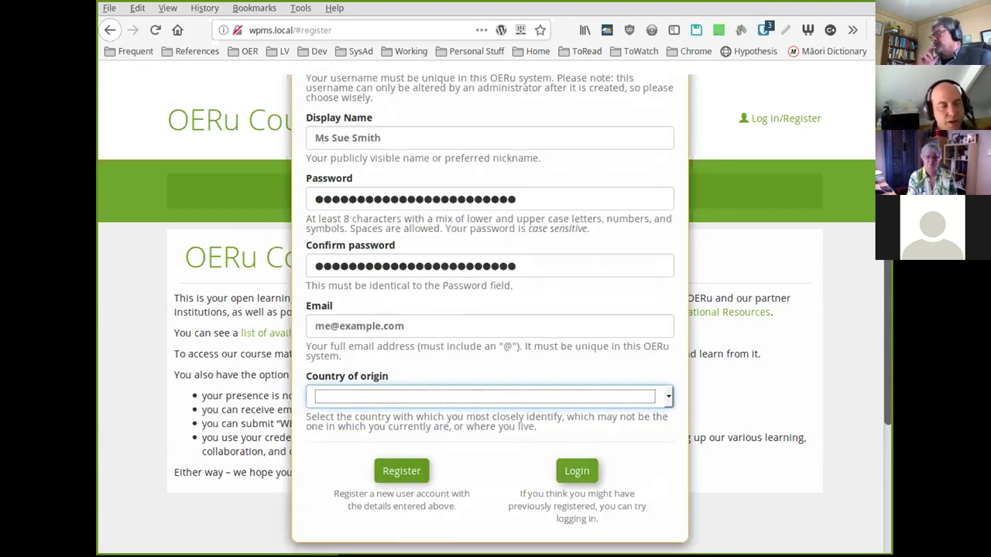
Switch from registration to the login form and log in to the OERu course site with the existing account.
{"action": "left_click", "coordinate": [577, 471]}
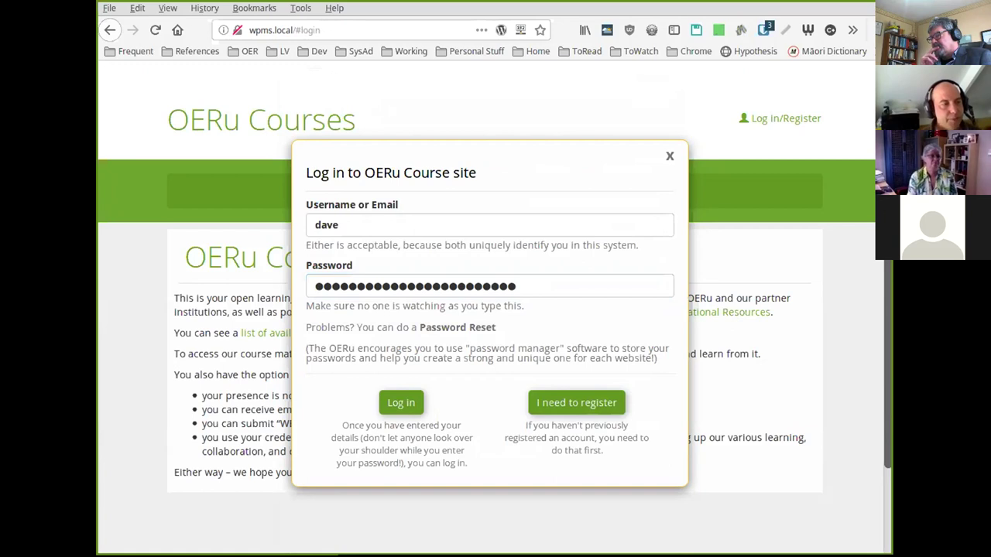
{"action": "key", "text": "Escape"}
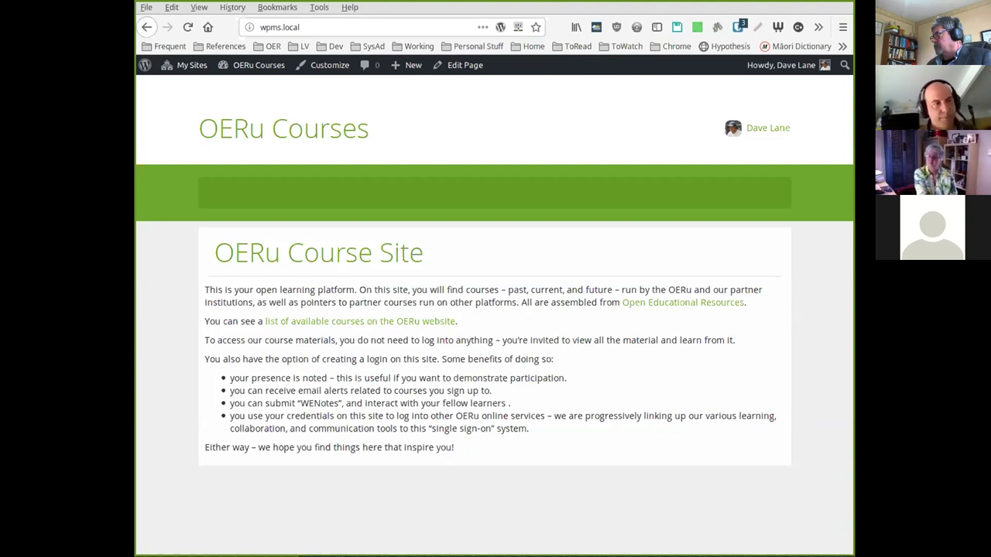
Examine the logged-in account's profile editing form, cancel it without changes, and examine the password update form.
{"action": "left_click", "coordinate": [766, 128]}
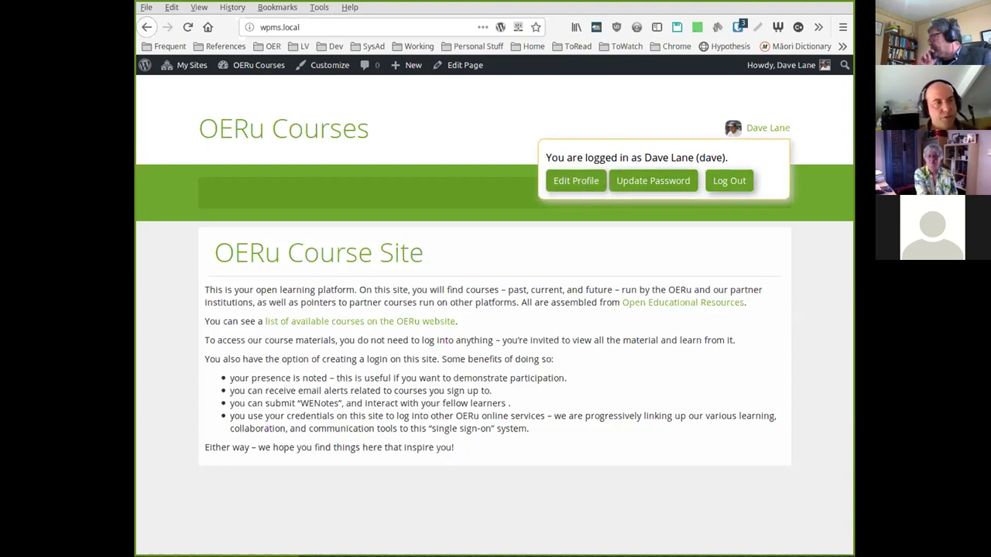
{"action": "left_click", "coordinate": [576, 181]}
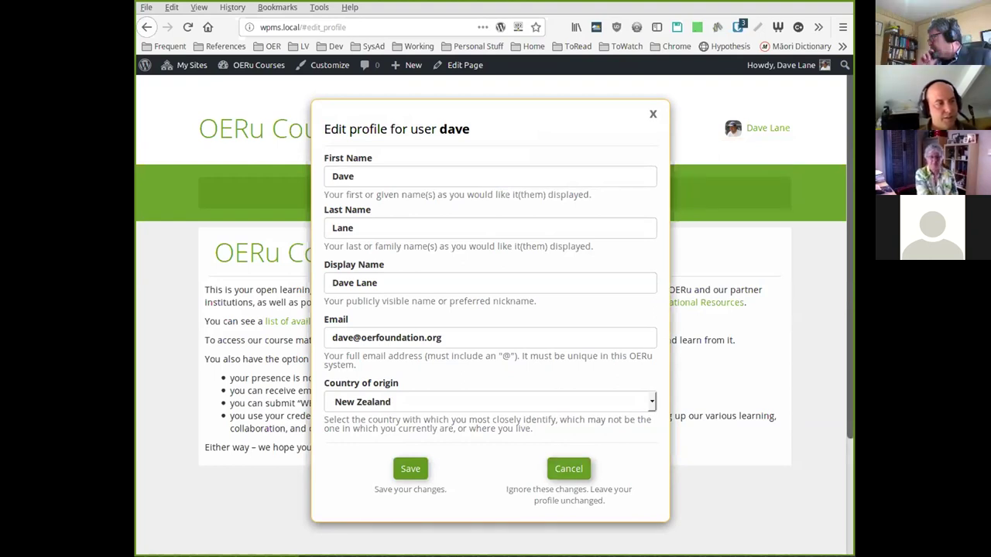
{"action": "left_click", "coordinate": [568, 468]}
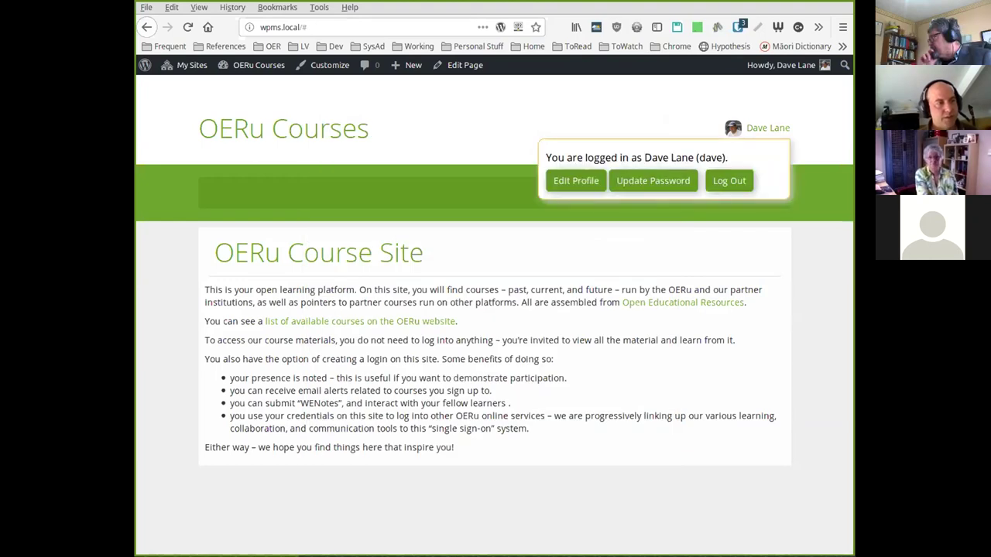
{"action": "left_click", "coordinate": [652, 181]}
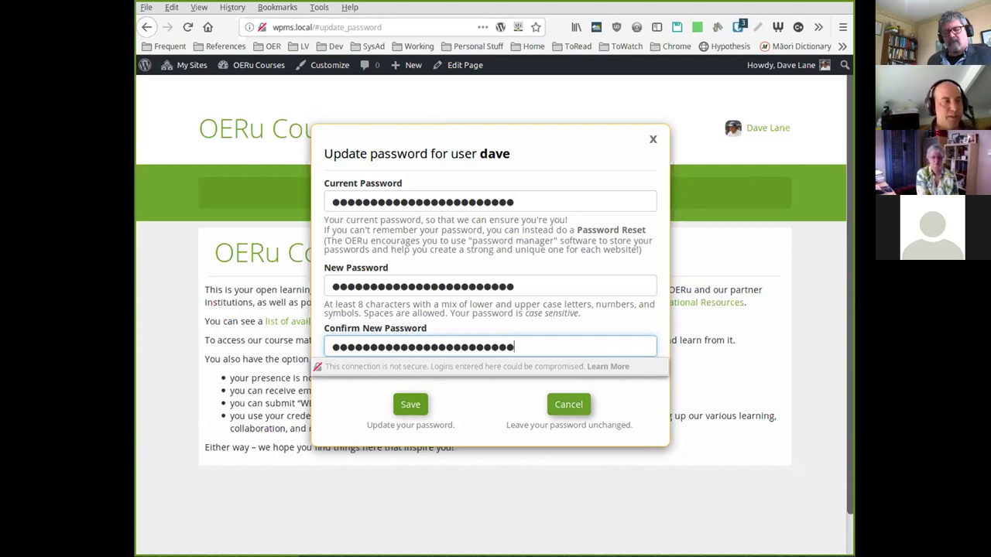
{"action": "key", "text": "Return"}
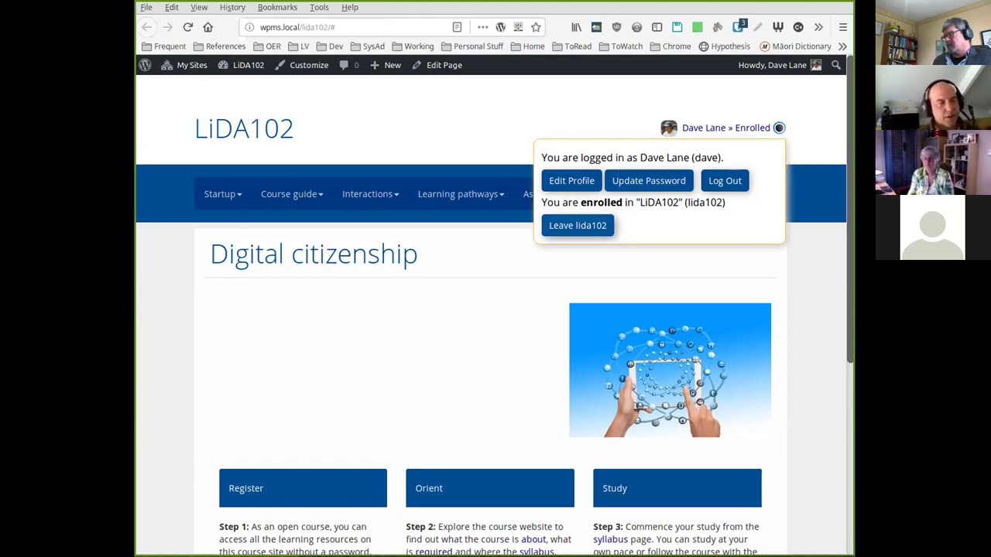
Unenrol from the LiDA102 course, and view its enrolment dialog before dismissing it.
{"action": "left_click", "coordinate": [577, 226]}
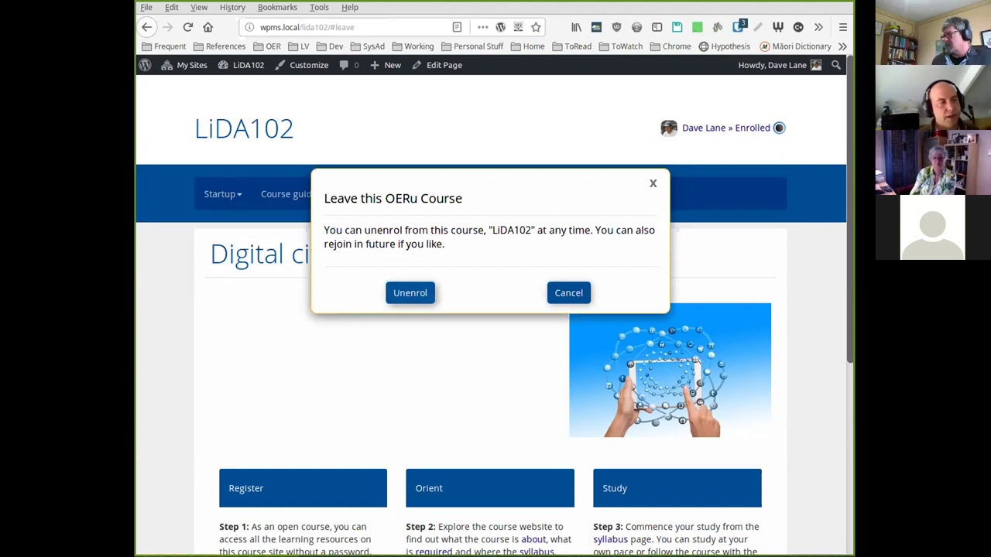
{"action": "key", "text": "Escape"}
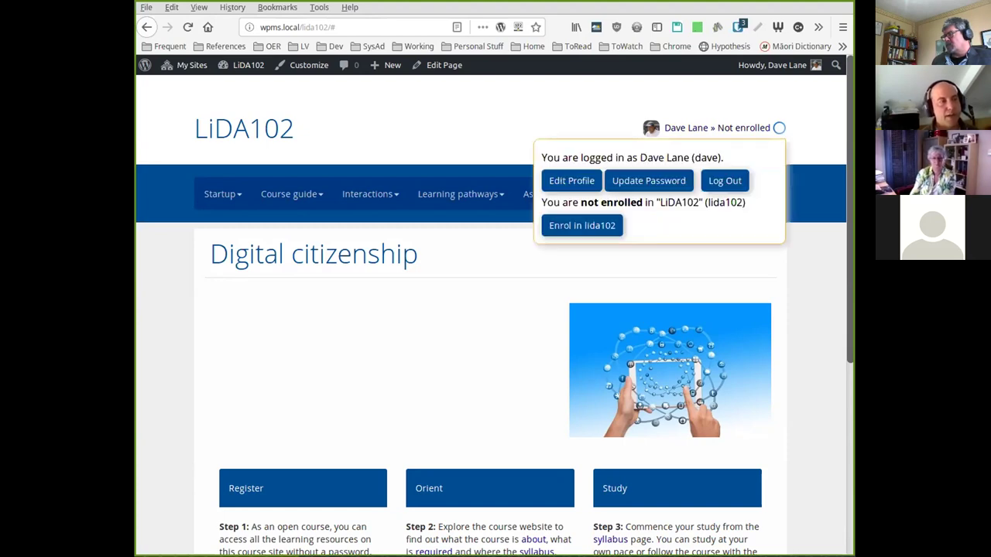
{"action": "left_click", "coordinate": [582, 225]}
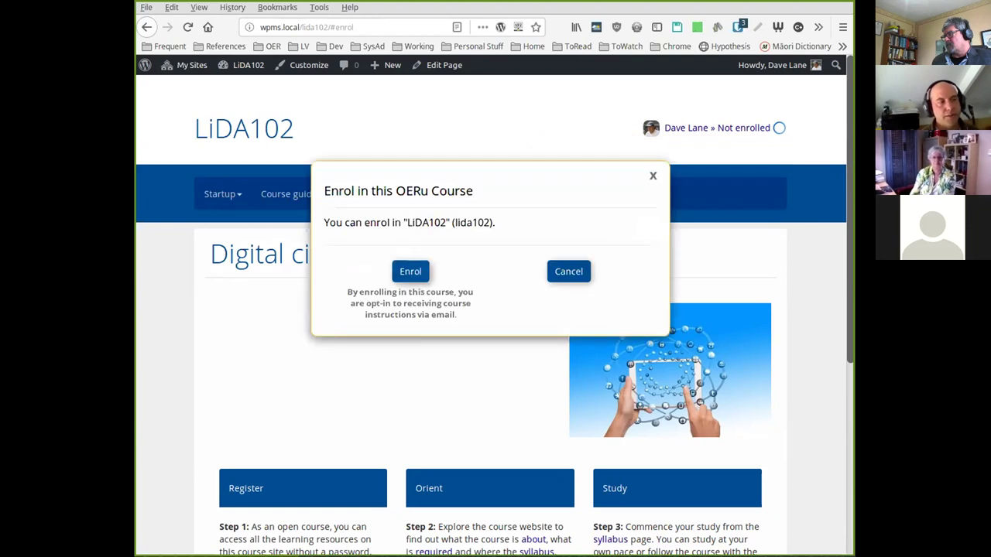
{"action": "key", "text": "Escape"}
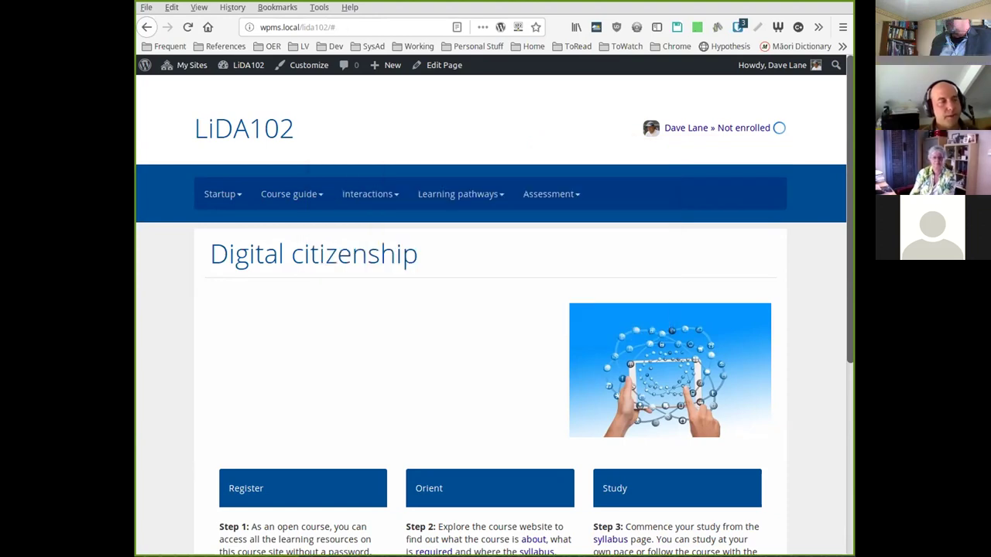